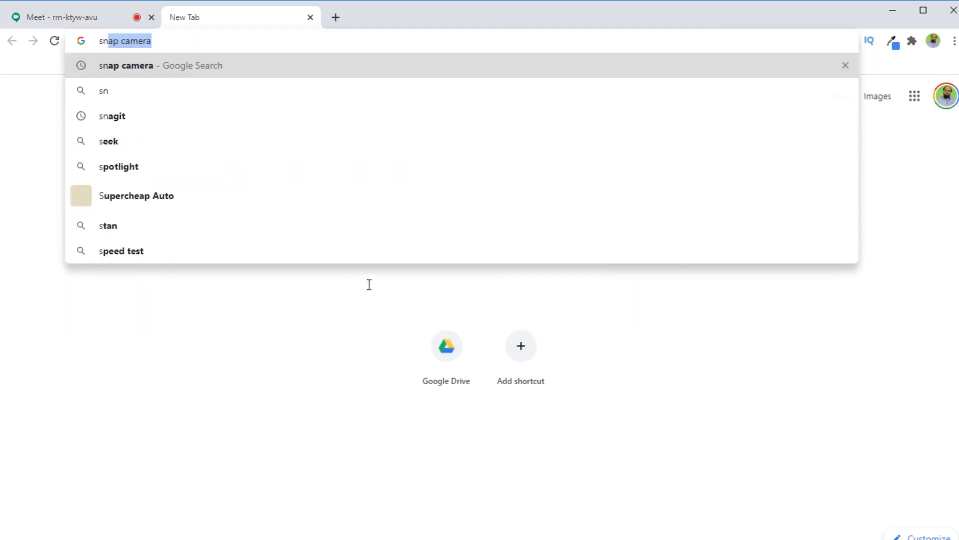
- Search the web for Snap Camera and open the download page on its official website
text(me)
key(Return)
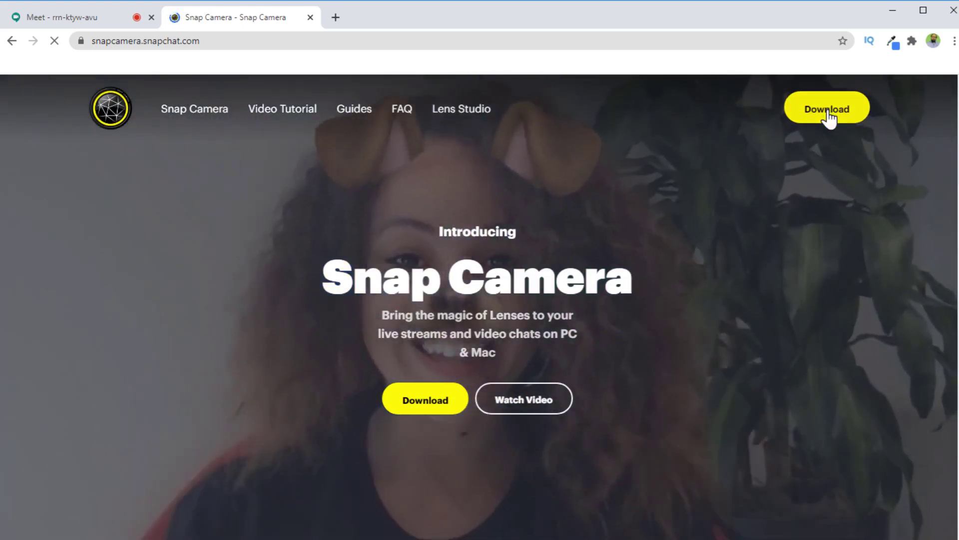
click(828, 116)
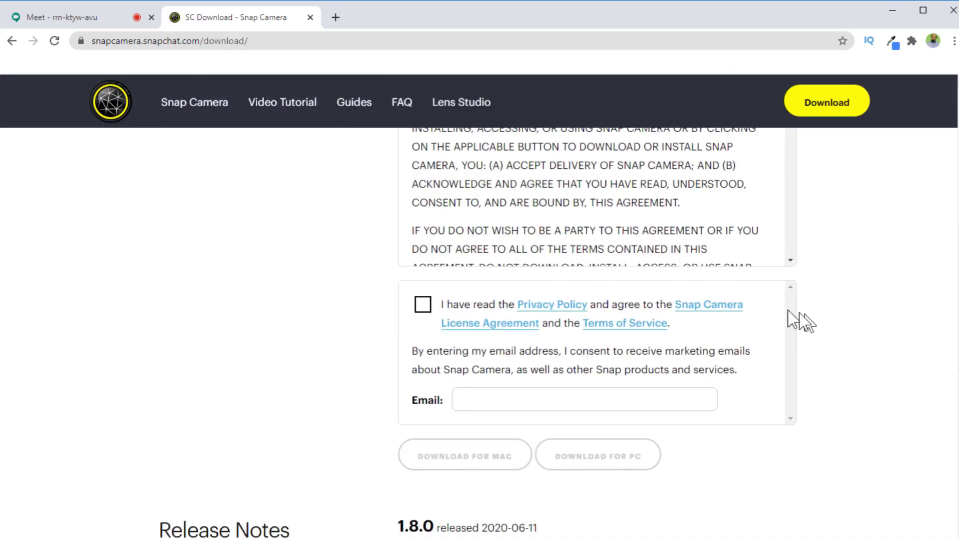
- Accept the Snap Camera license terms and request the PC download, cancelling the file save
click(423, 306)
scroll(474, 287, down, 2)
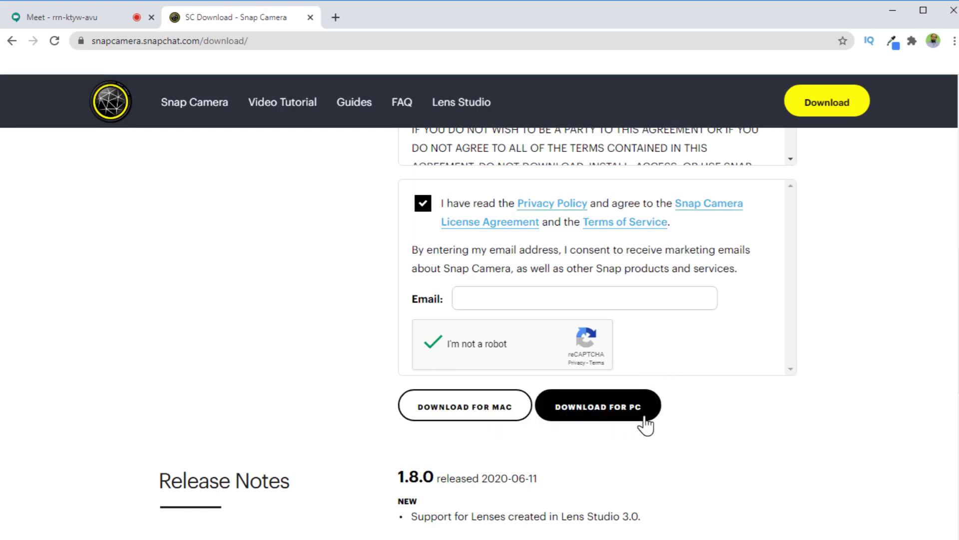
click(619, 413)
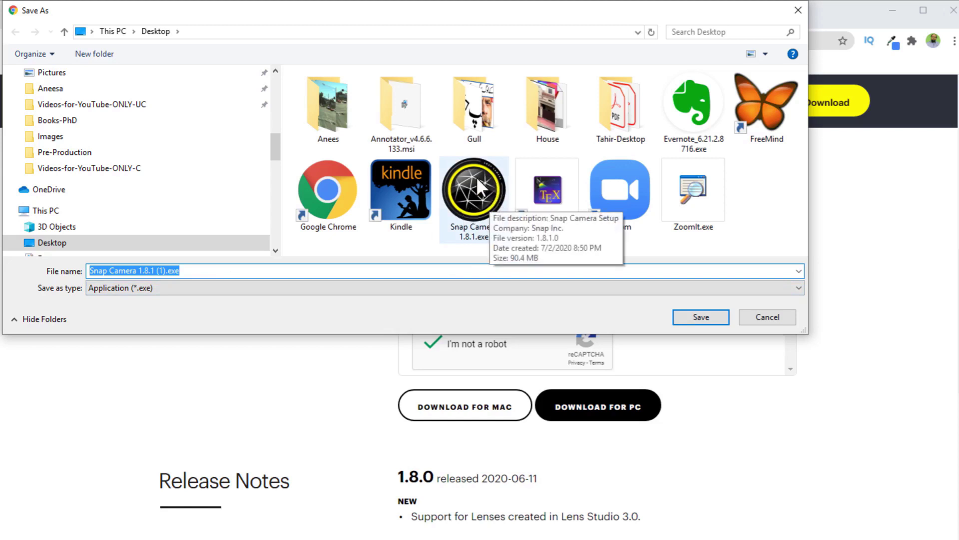
click(775, 319)
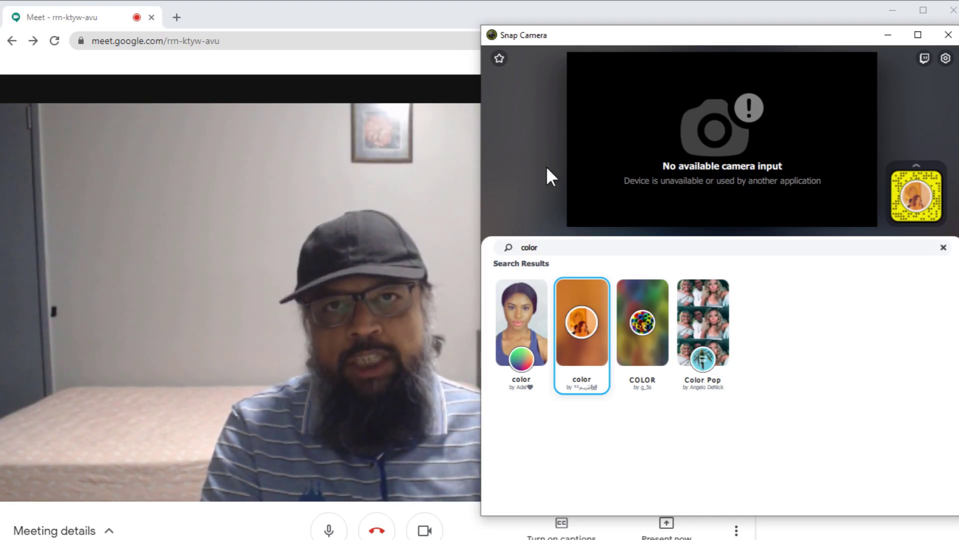
- Minimize Snap Camera and set the Google Meet video camera to Snap Camera
click(889, 35)
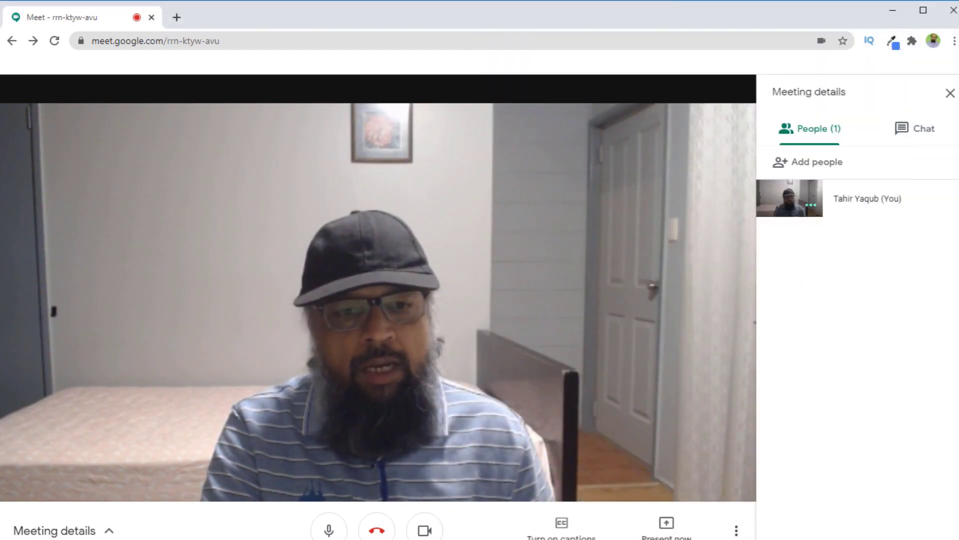
click(736, 531)
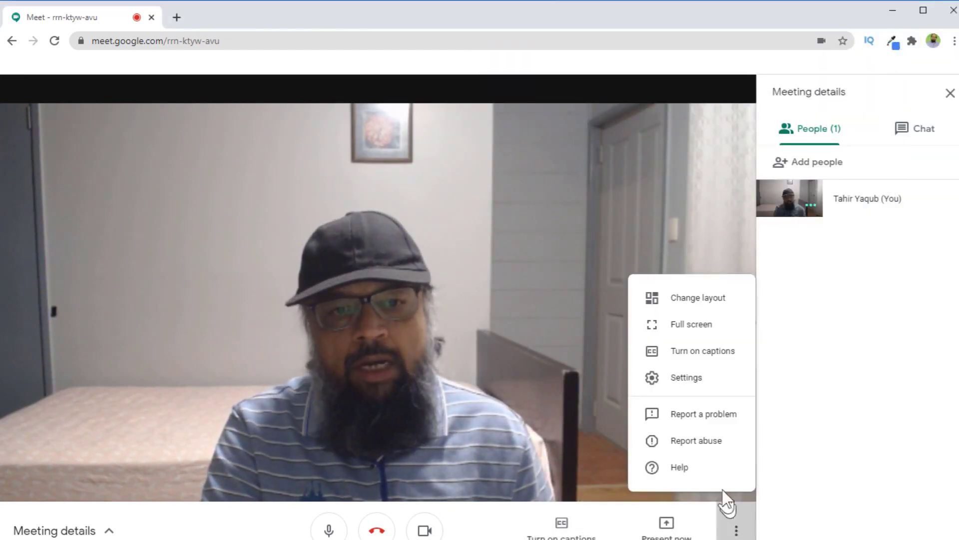
click(687, 379)
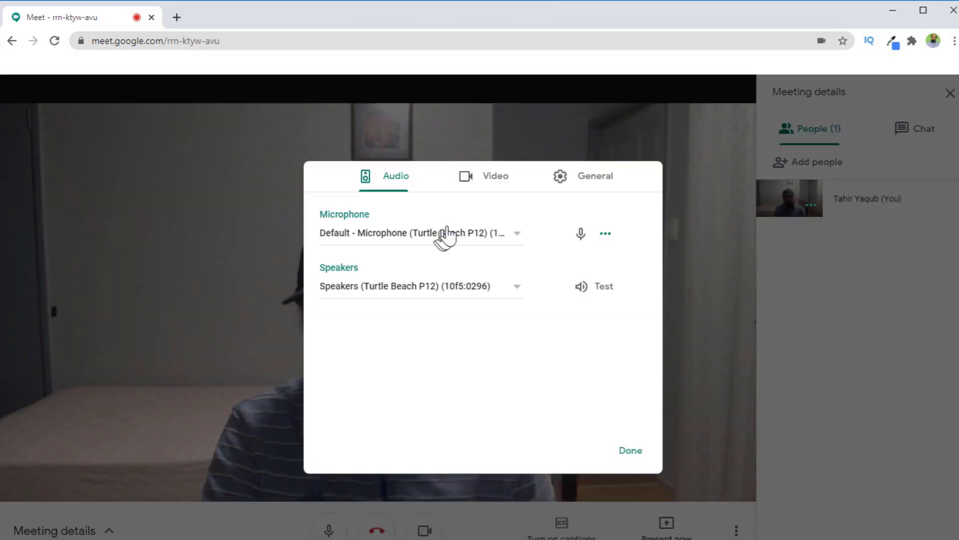
click(500, 189)
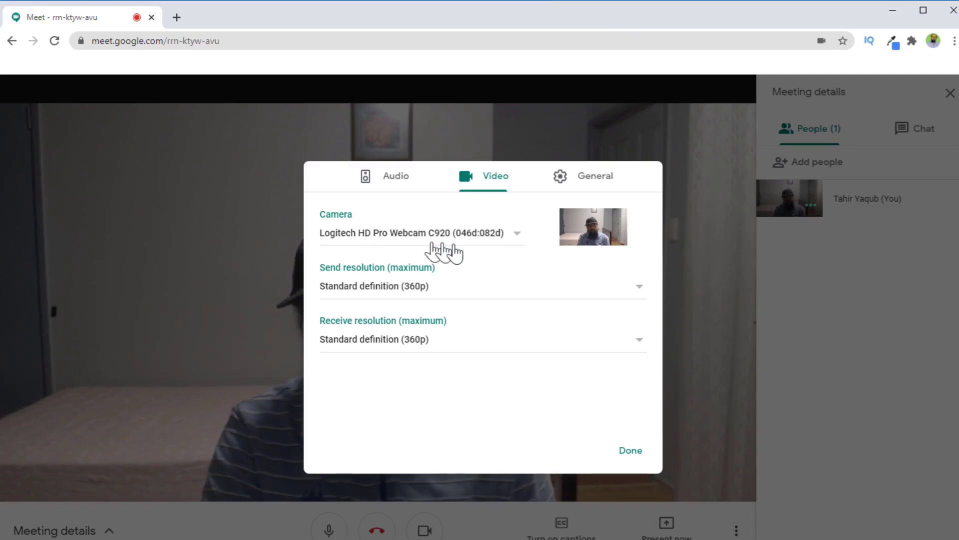
click(518, 235)
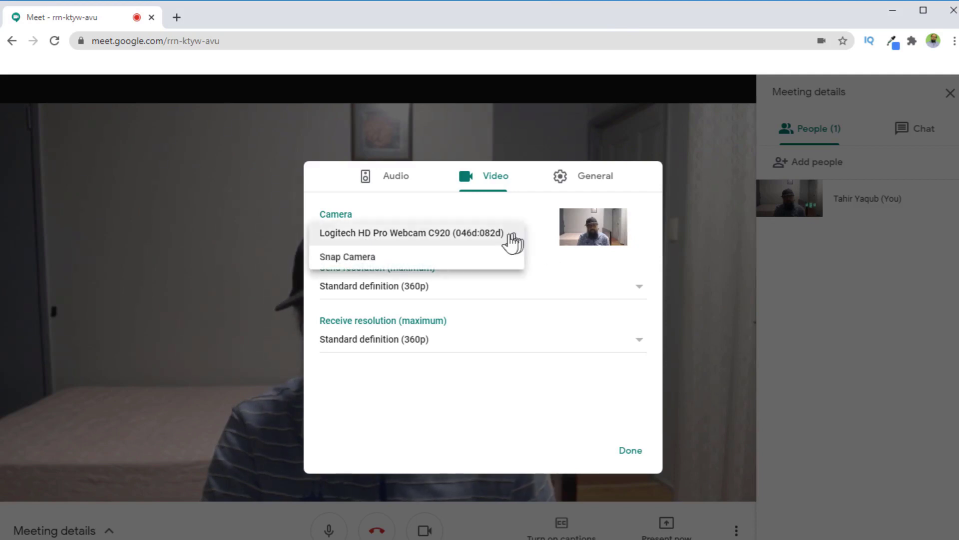
click(365, 260)
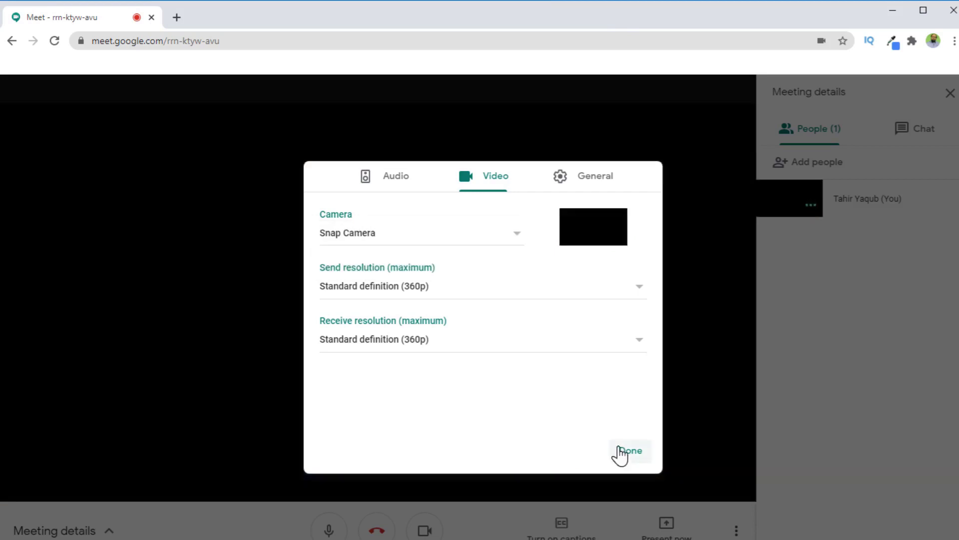
click(621, 453)
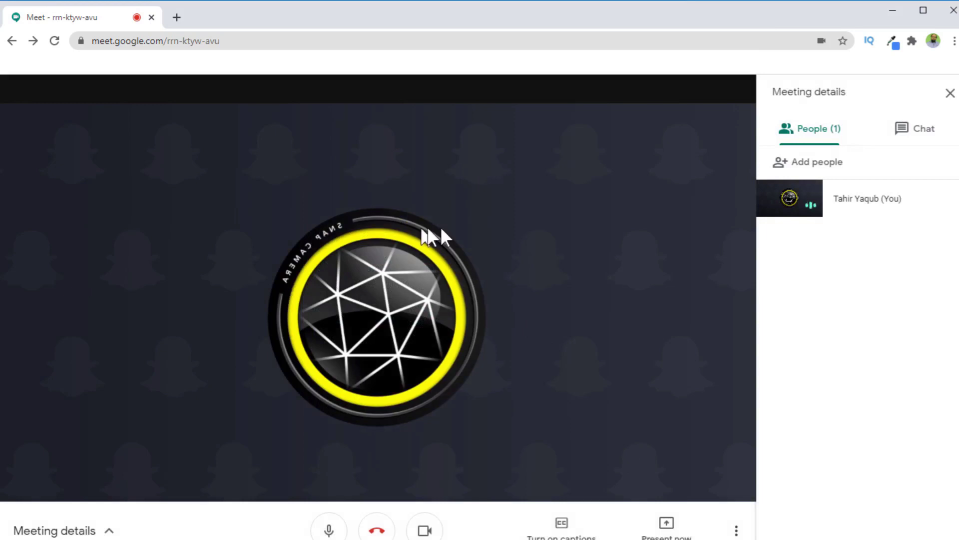
- Check the live preview in Snap Camera, and return to the meeting to turn its camera back on
key(alt+Tab)
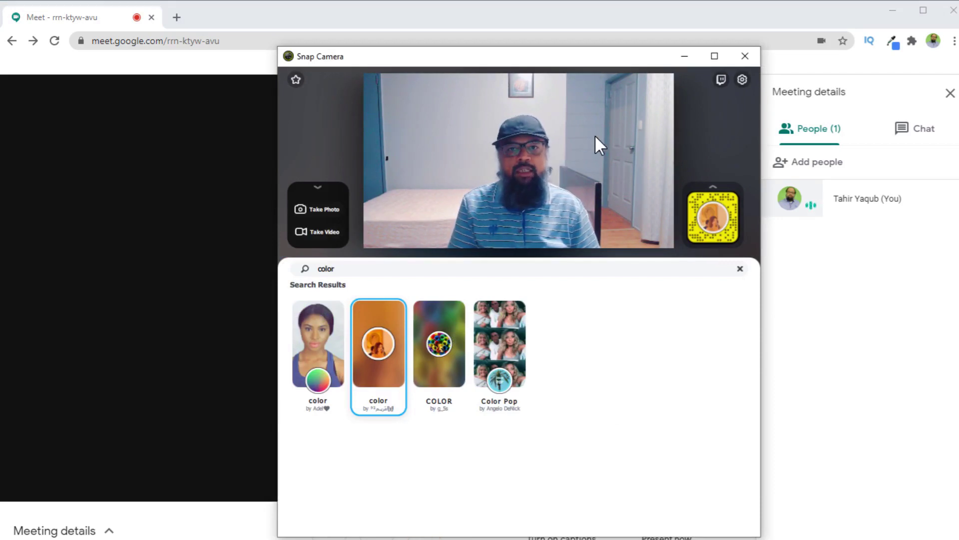
key(alt+Tab)
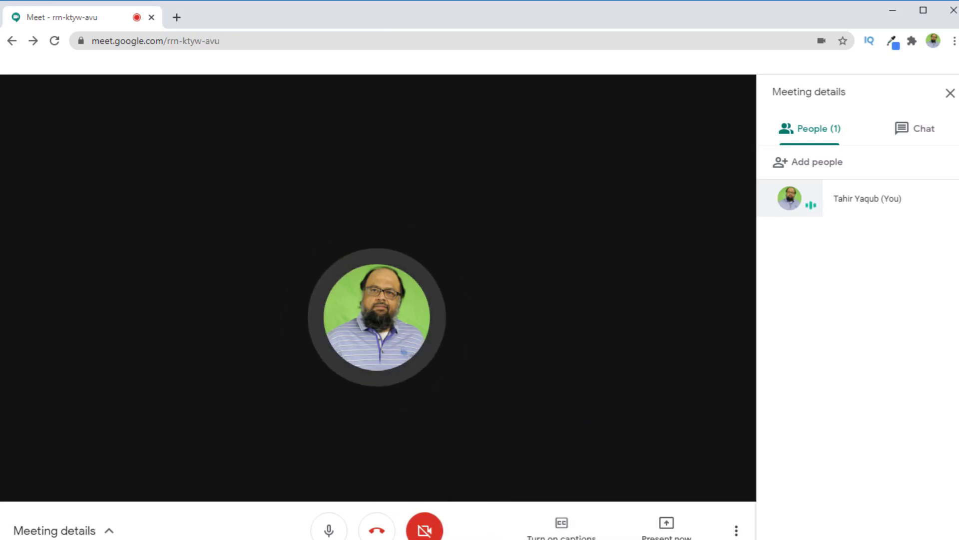
click(426, 530)
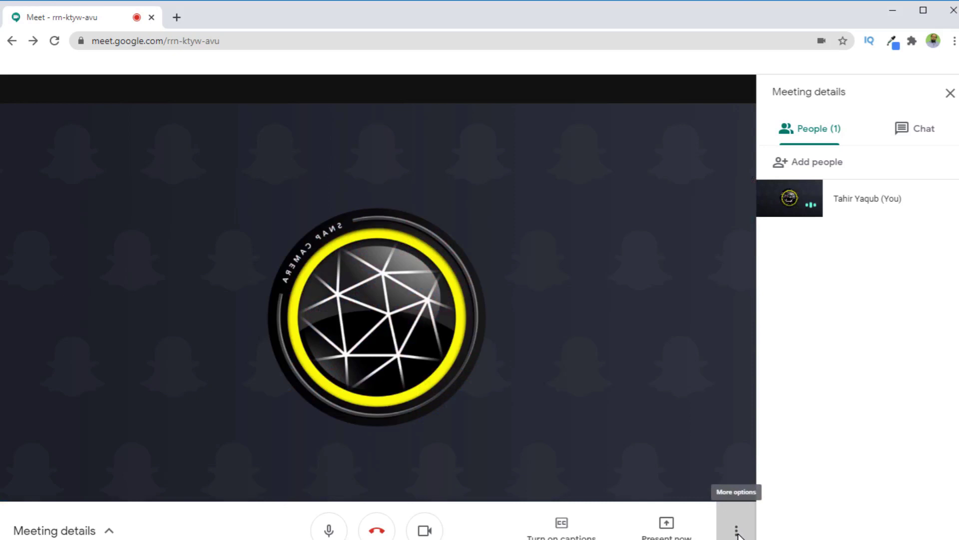
- Check in the meeting's video settings that Snap Camera is the chosen camera
click(737, 531)
click(684, 381)
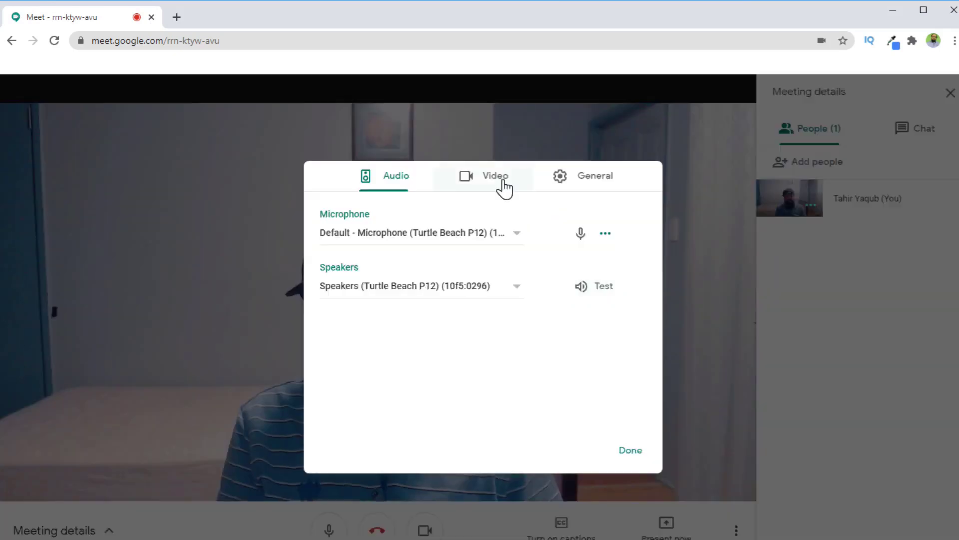
click(500, 181)
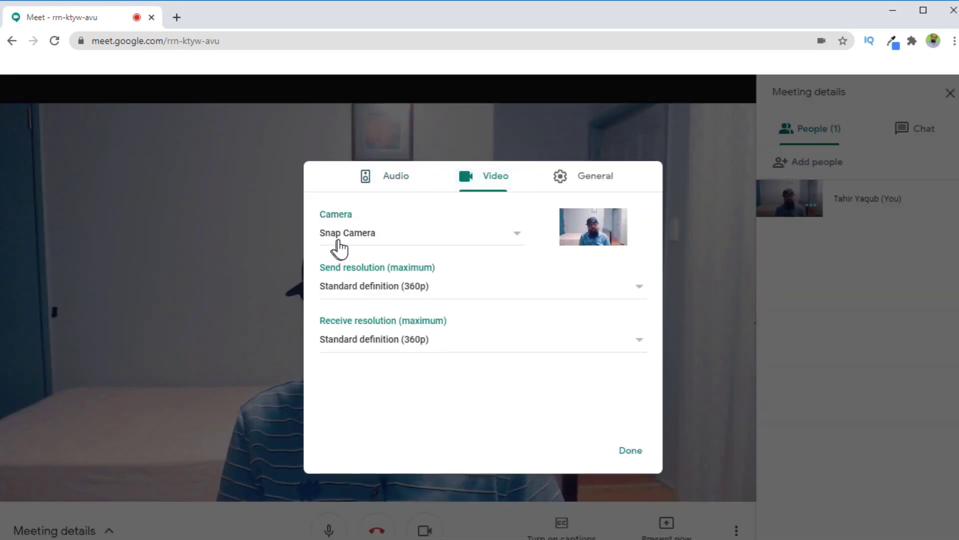
click(518, 234)
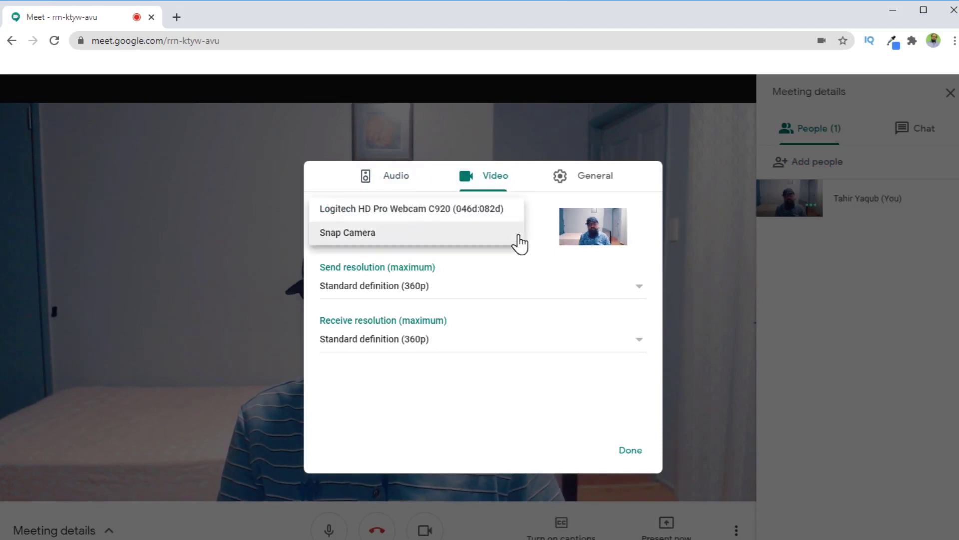
click(345, 238)
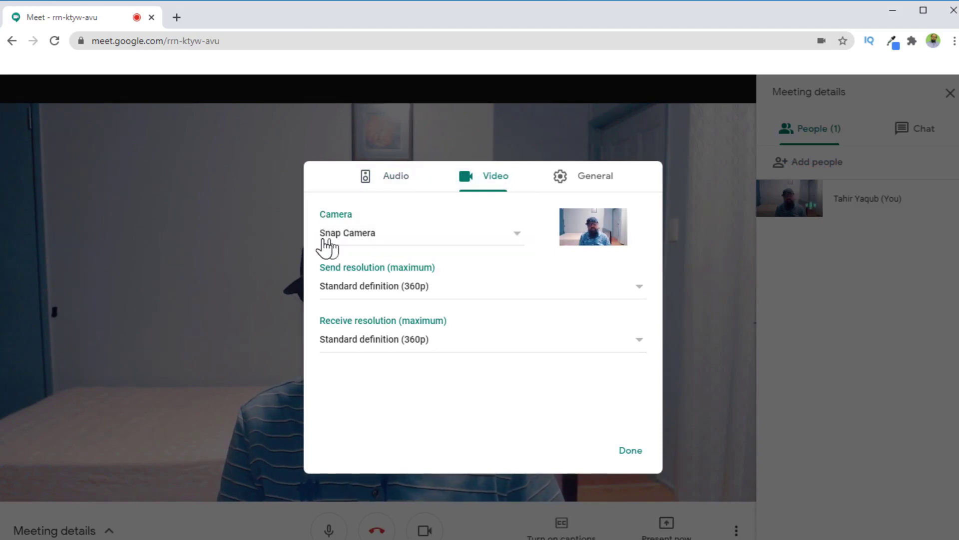
click(250, 231)
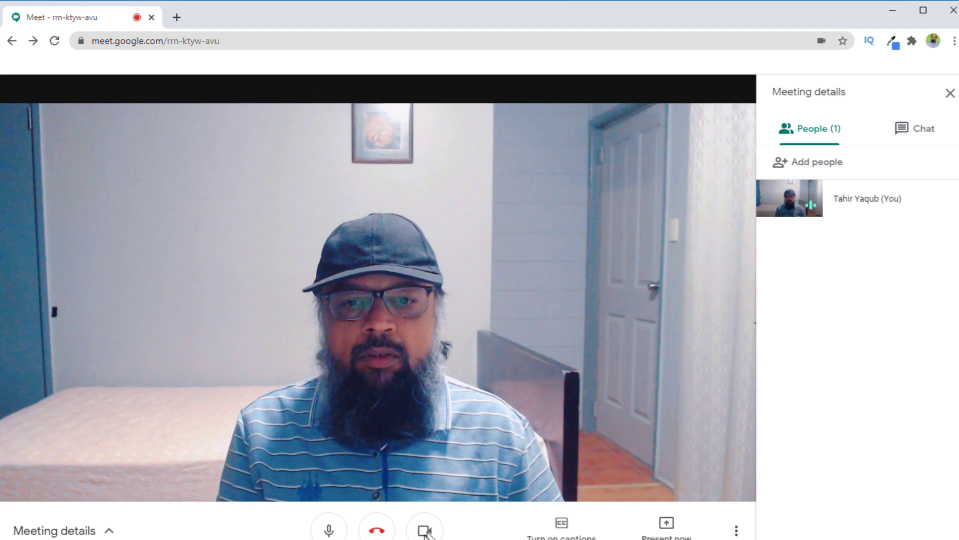
- Switch to Snap Camera and try lenses from the Win From Home category, finishing with the SAFARI lens
key(alt+Tab)
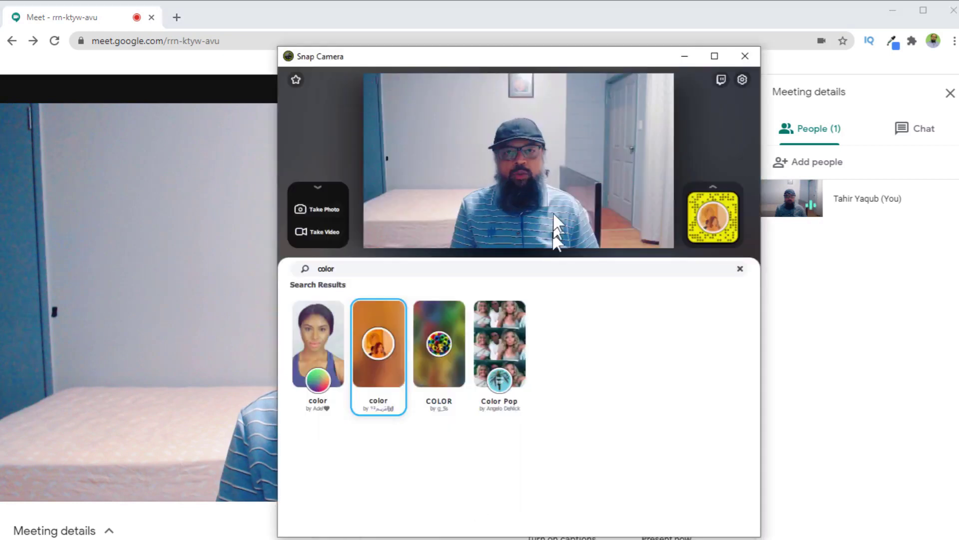
drag(572, 56, 798, 61)
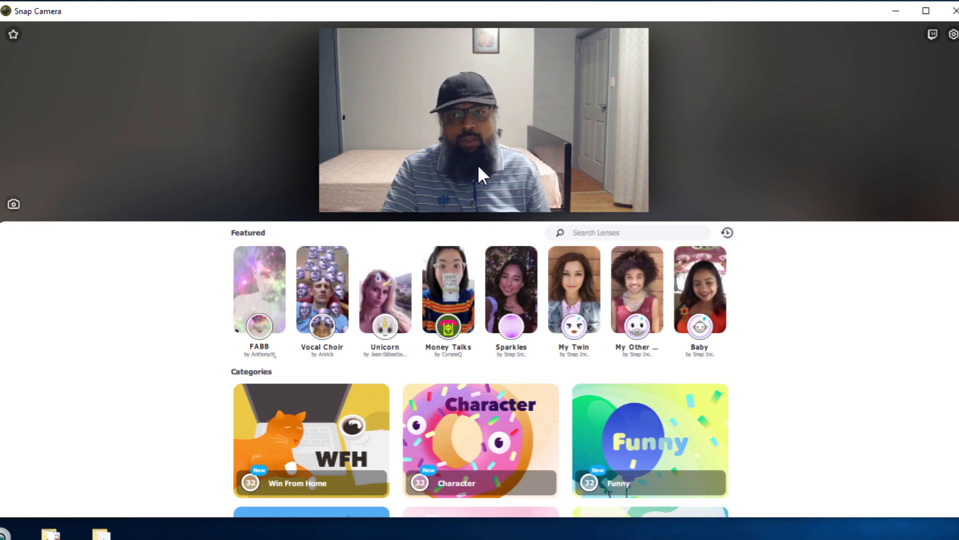
scroll(545, 336, down, 1)
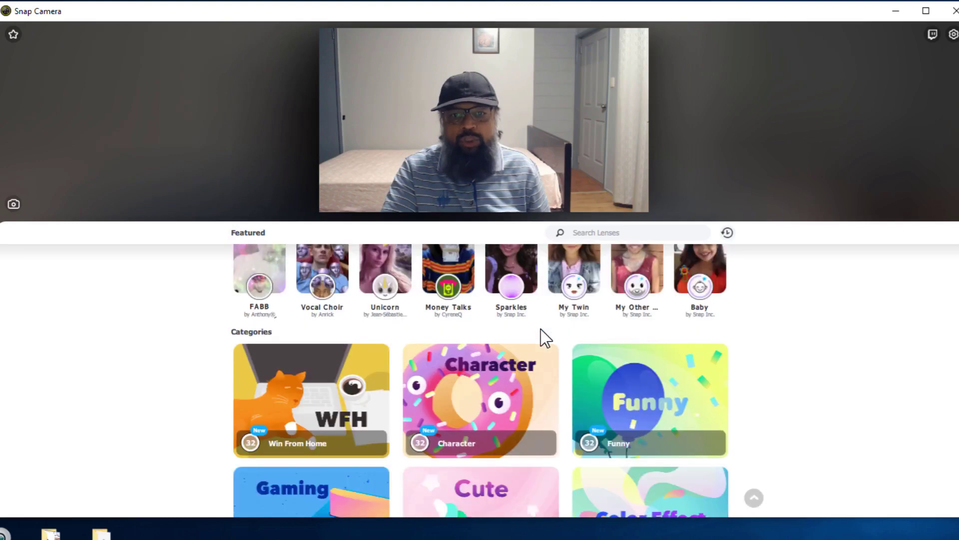
scroll(569, 317, down, 1)
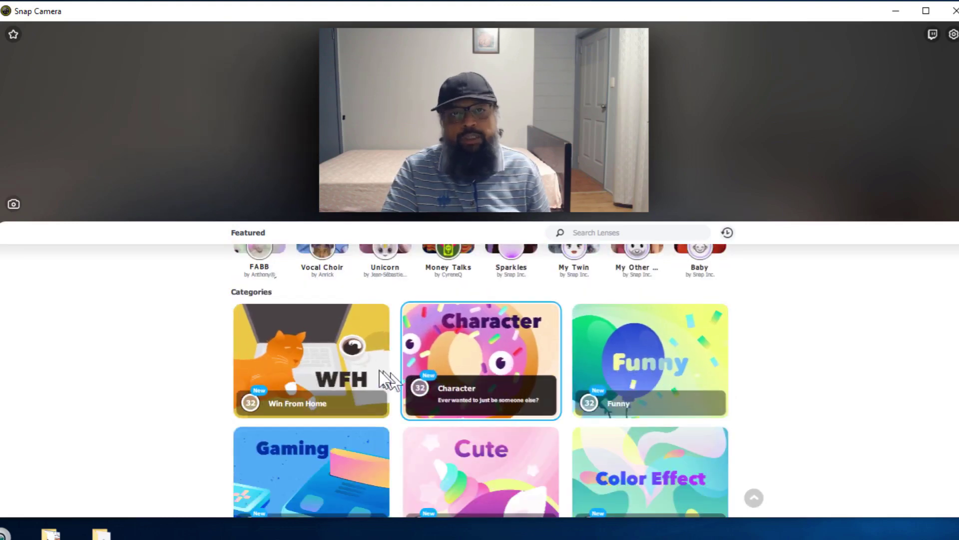
click(325, 360)
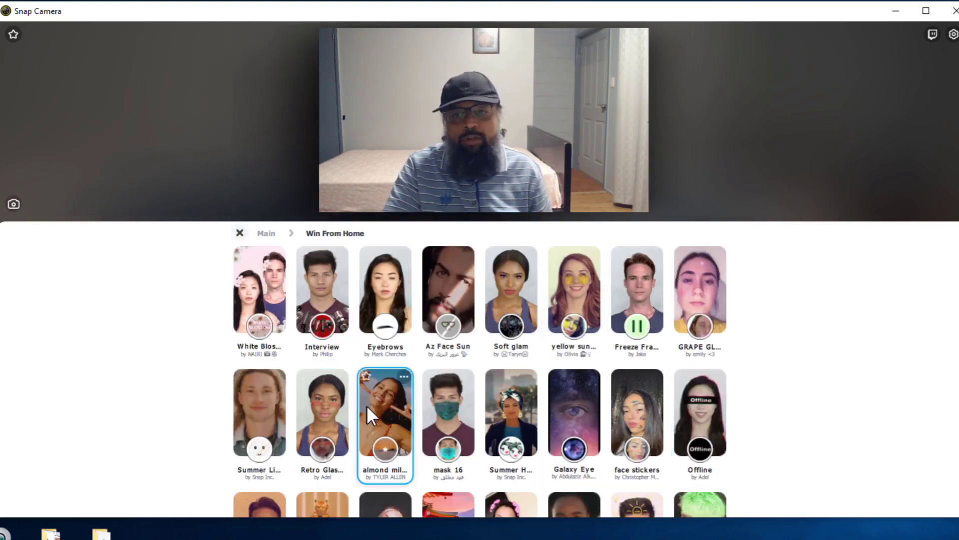
click(321, 293)
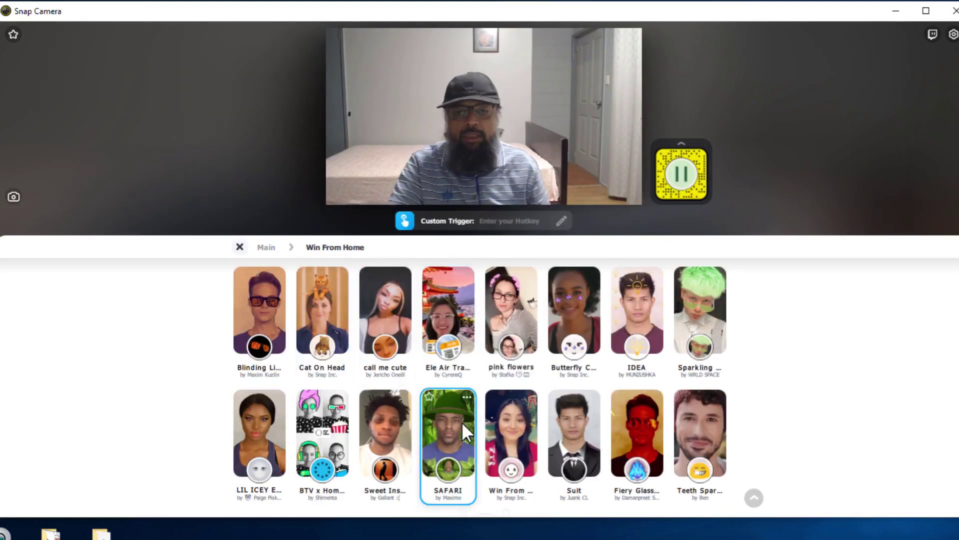
click(462, 422)
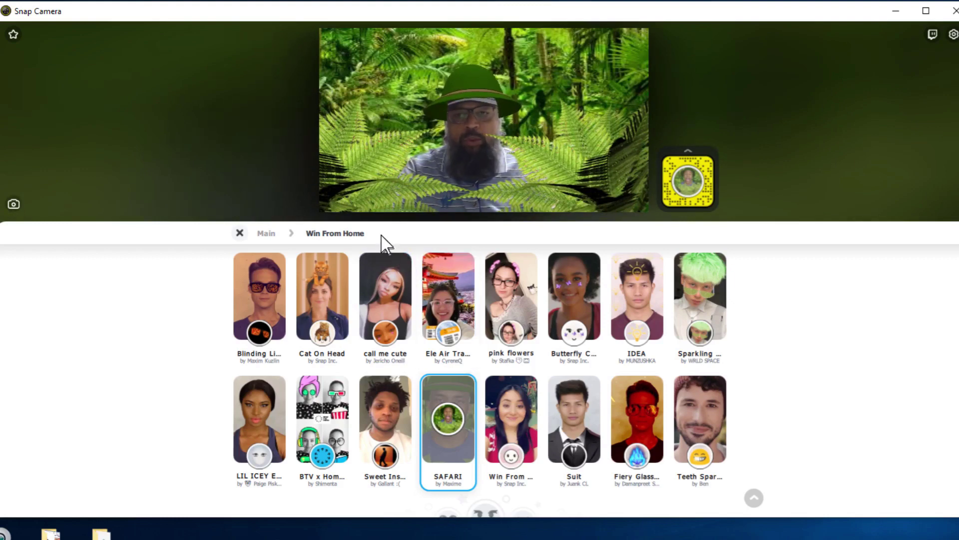
- Search the lenses for "Wallpaper" and apply the white brick wallpaper background
click(240, 234)
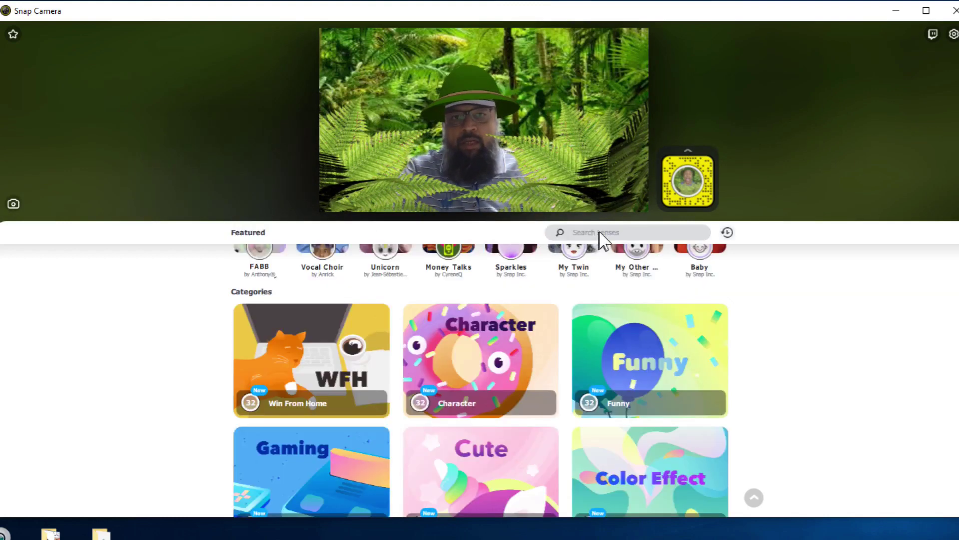
click(604, 234)
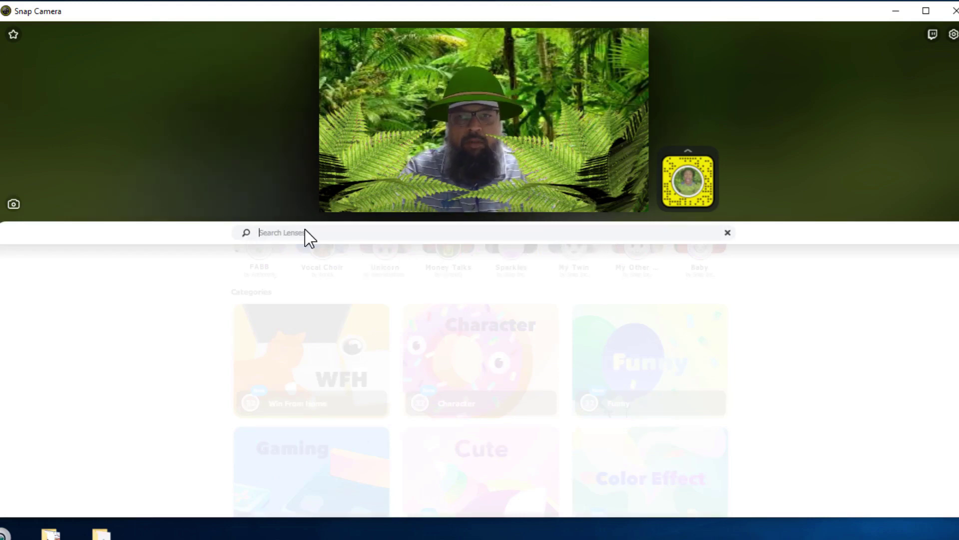
text(Wallpaper)
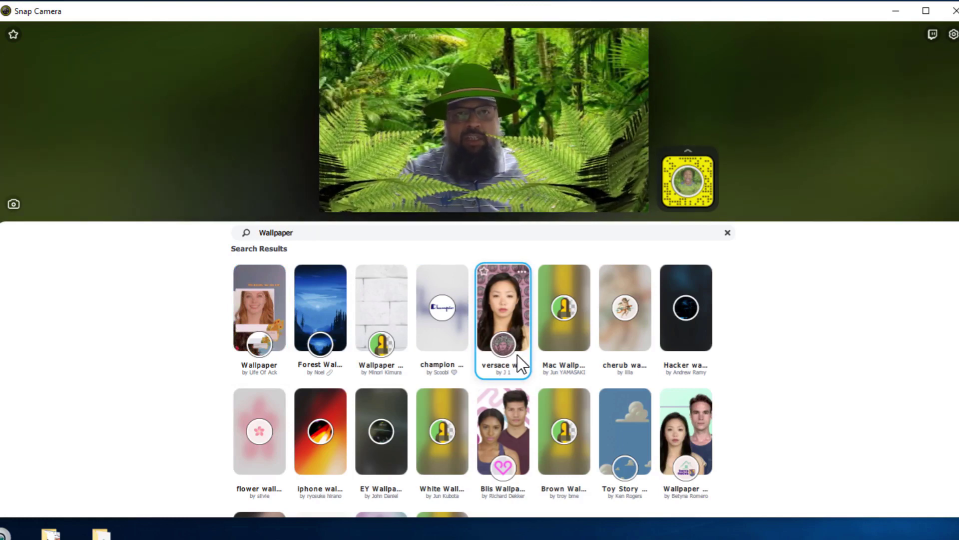
click(371, 286)
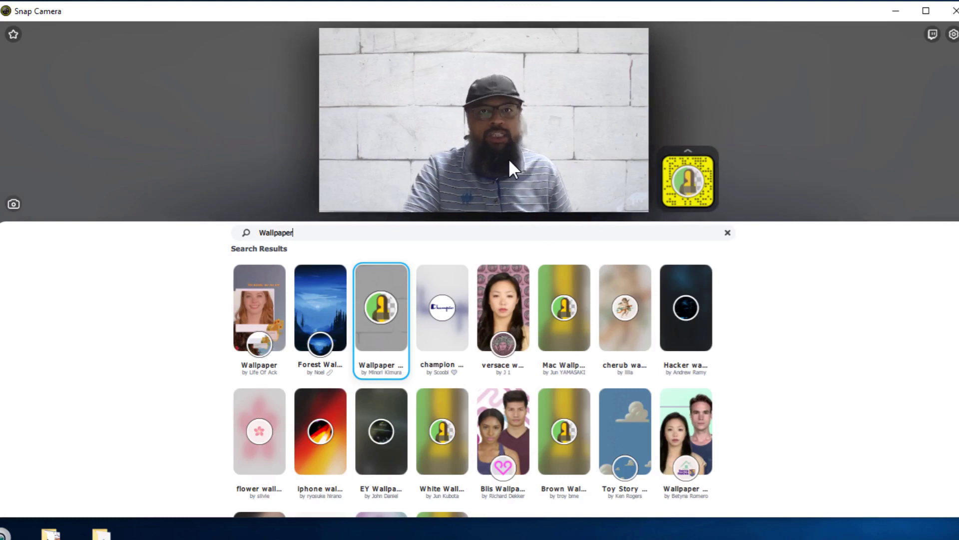
- Try the iphone and Toy Story wallpaper lenses, finishing with the Brown wallpaper lens
click(322, 414)
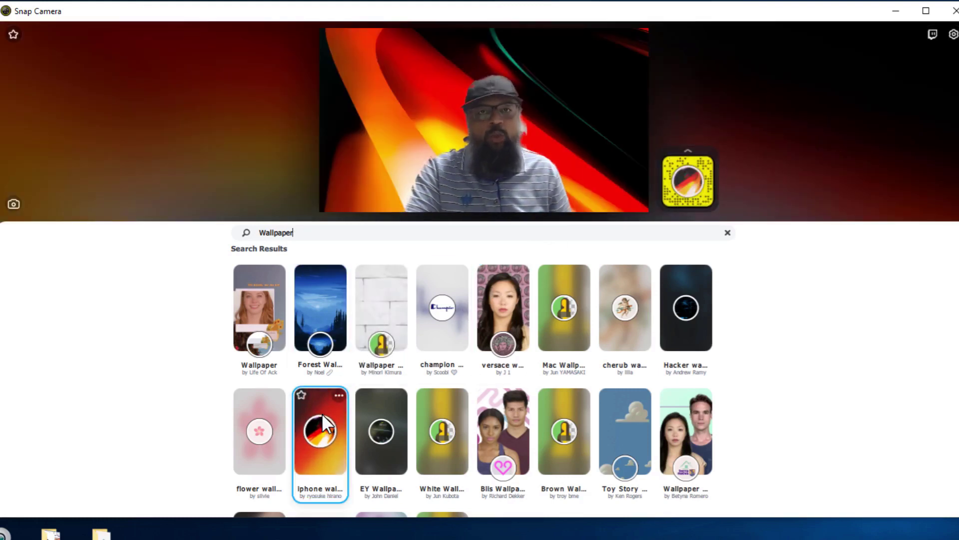
click(621, 424)
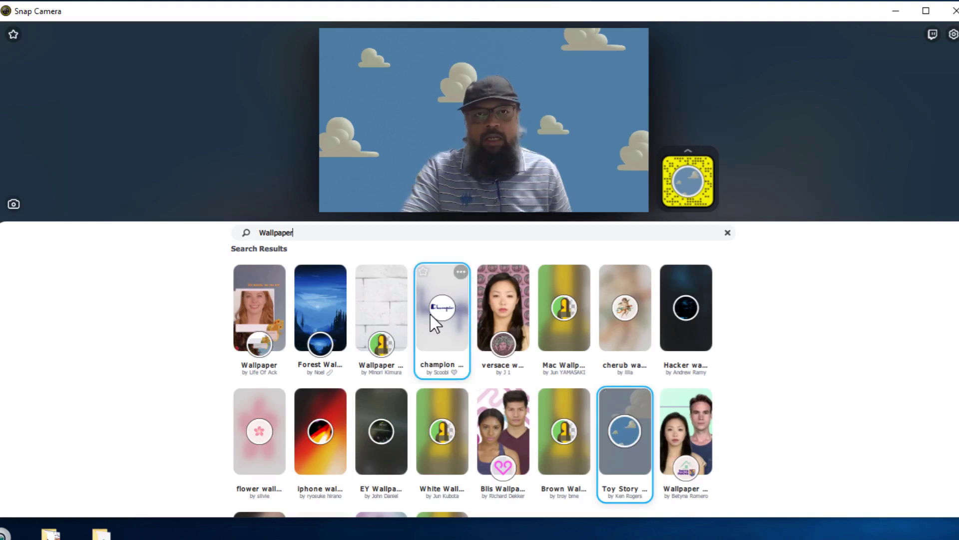
click(308, 238)
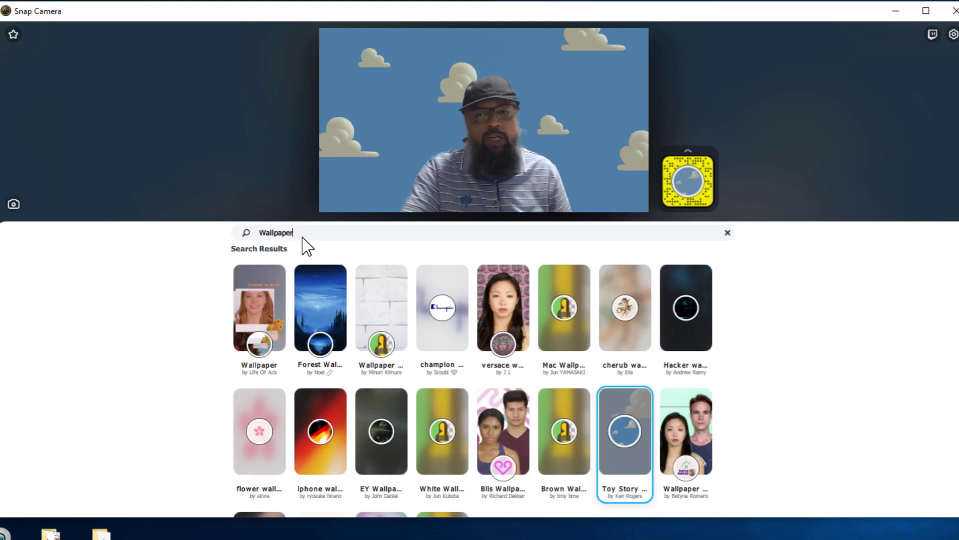
click(564, 431)
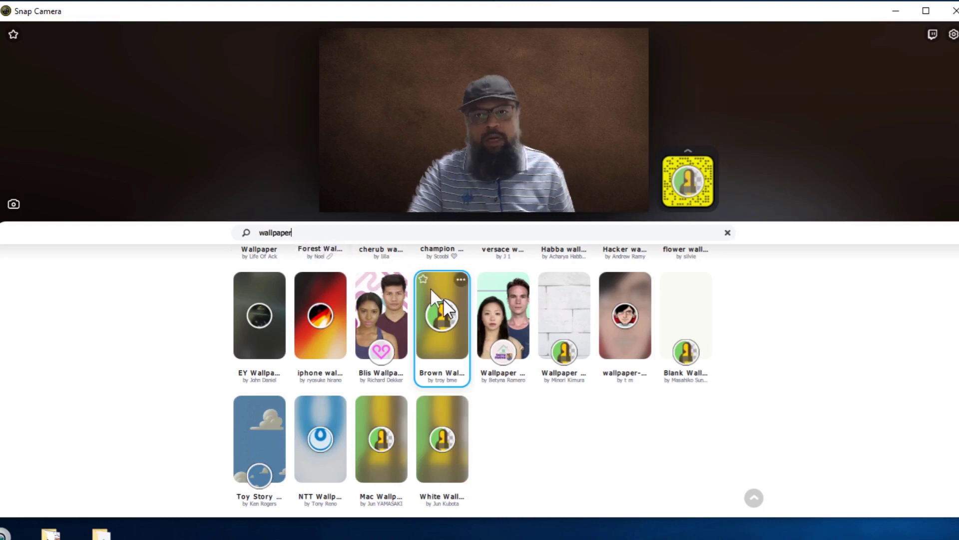
mouse_move(446, 308)
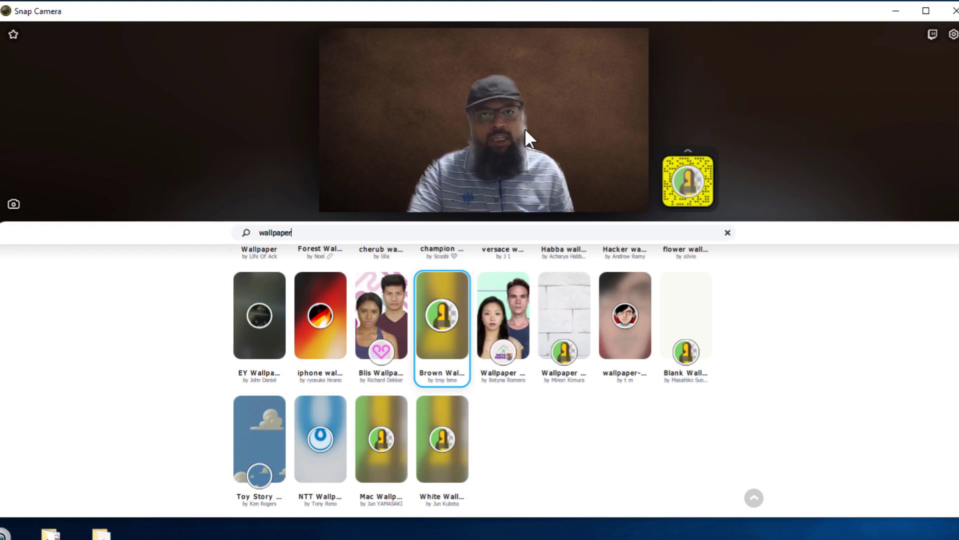
- Replace the lens search with "scene" and apply the lens named "scene" as the background
key(BackSpace)
key(BackSpace)
key(BackSpace)
key(BackSpace)
key(BackSpace)
key(BackSpace)
key(BackSpace)
key(BackSpace)
key(BackSpace)
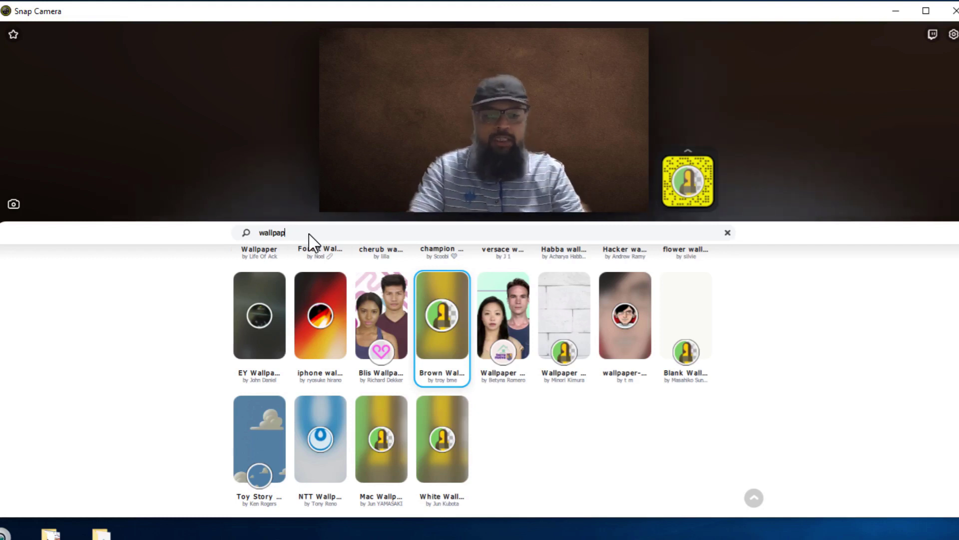
text(scene)
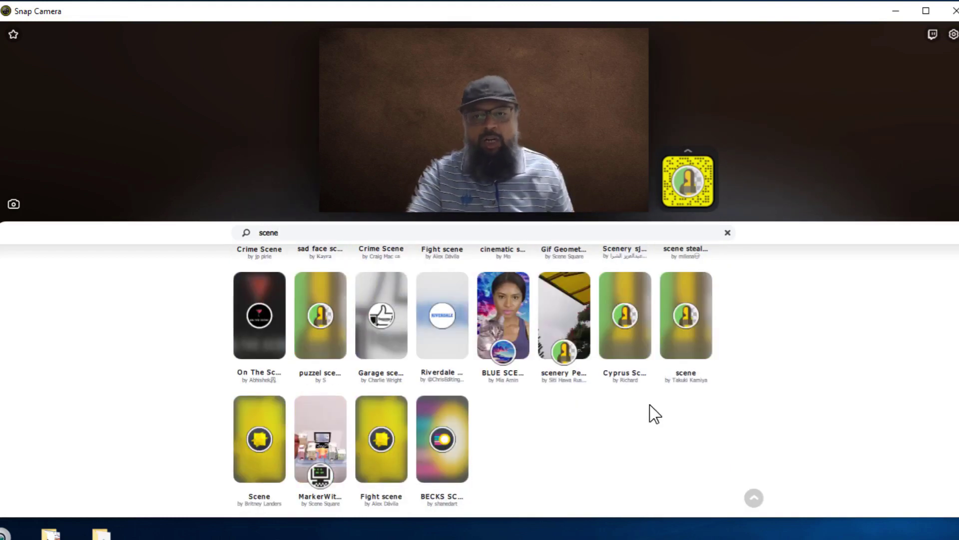
click(685, 338)
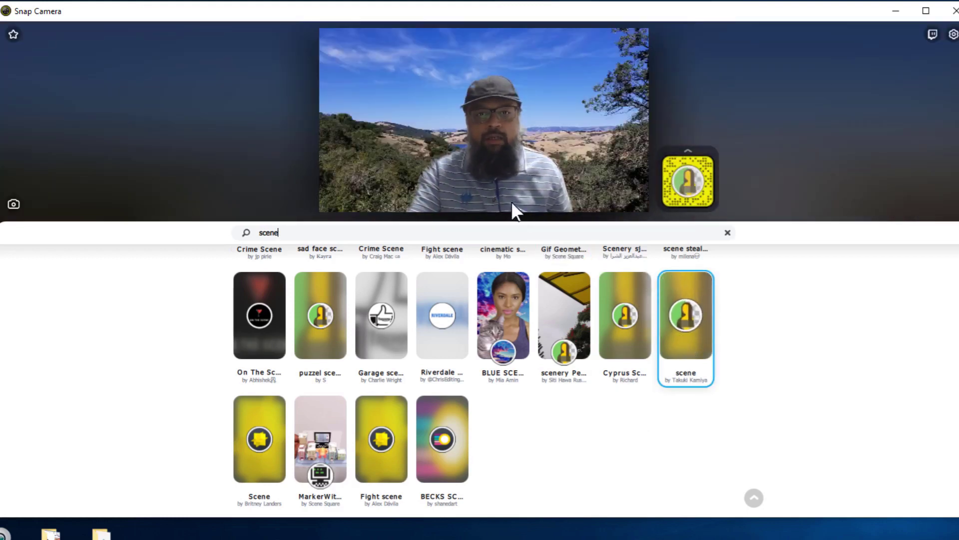